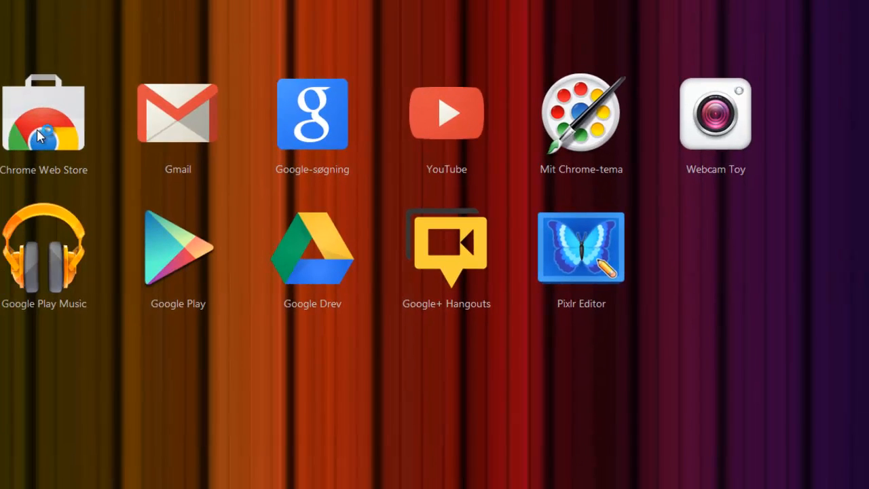
# - Search the Chrome Web Store for 'Pixlr edi', confirm Pixlr Editor is installed, and open a new Apps tab
pyautogui.click(37, 138)
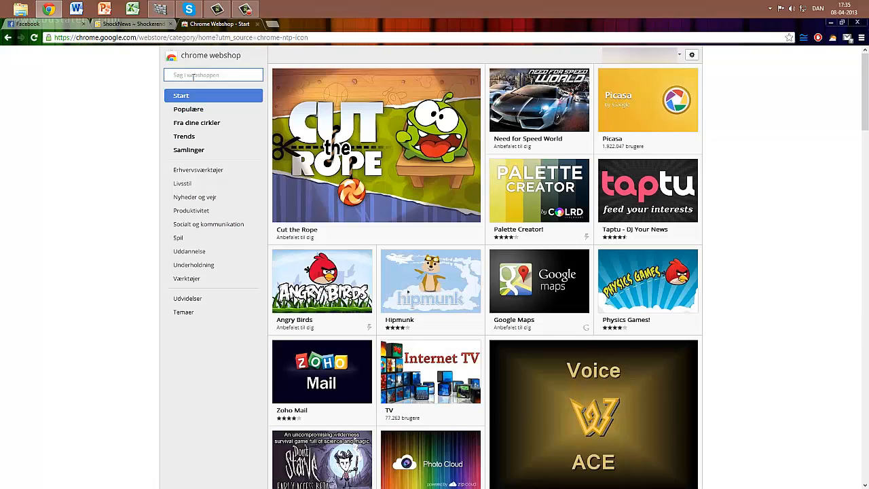
pyautogui.write('Pixlr e')
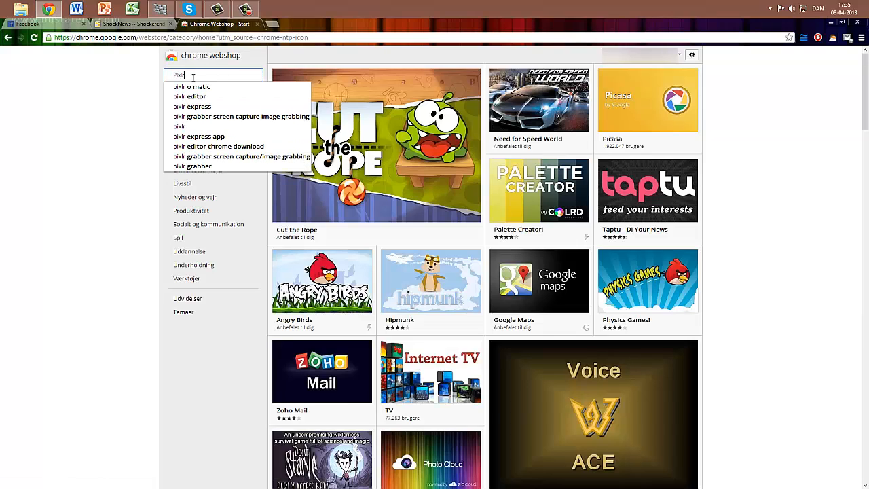
pyautogui.write('di')
pyautogui.click(190, 86)
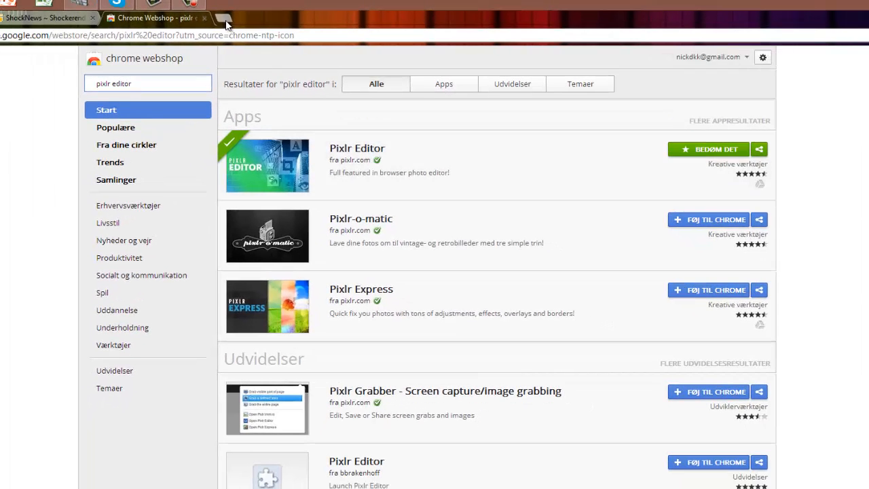
pyautogui.click(225, 20)
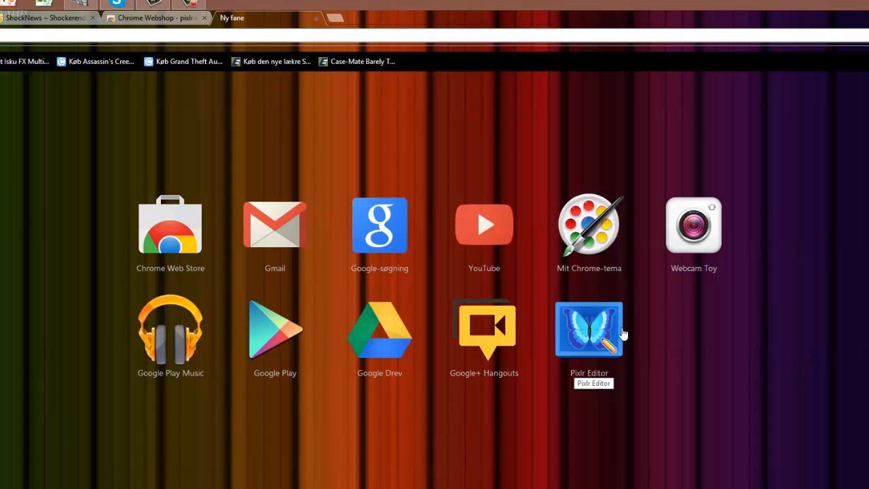
# - Launch Pixlr Editor and choose 'Åben billede fra computeren' to browse for a photo
pyautogui.click(575, 342)
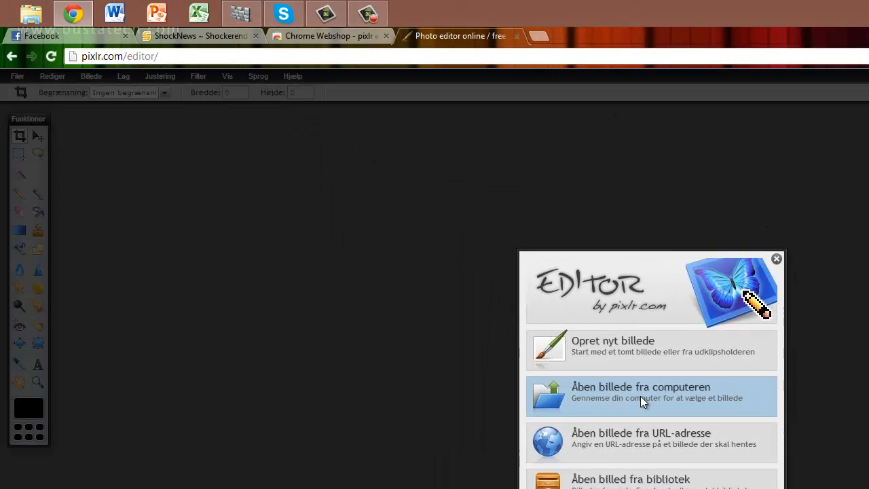
pyautogui.click(640, 395)
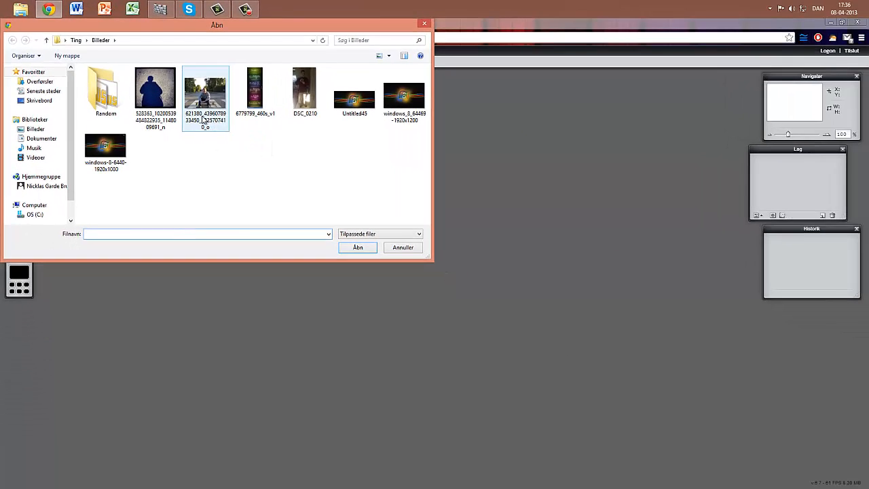
pyautogui.doubleClick(203, 119)
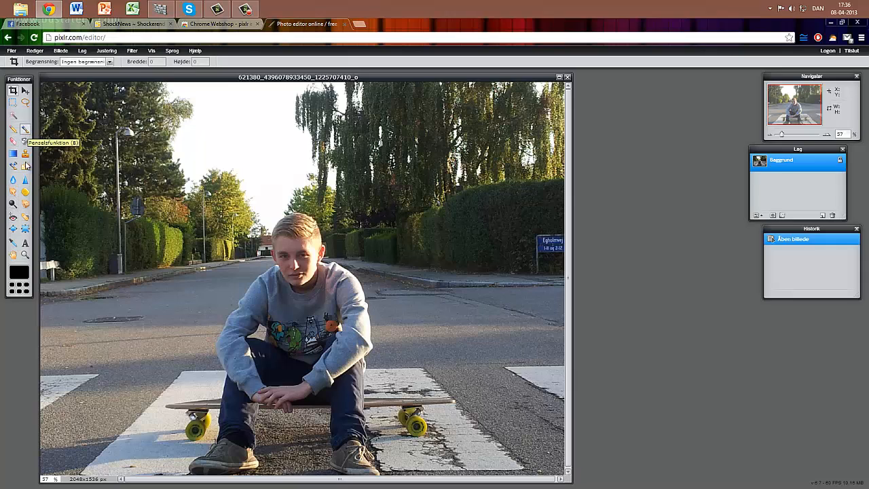
# - Place the caption 'Hej og velkommen til min guide' above the boy at size 71
pyautogui.click(25, 242)
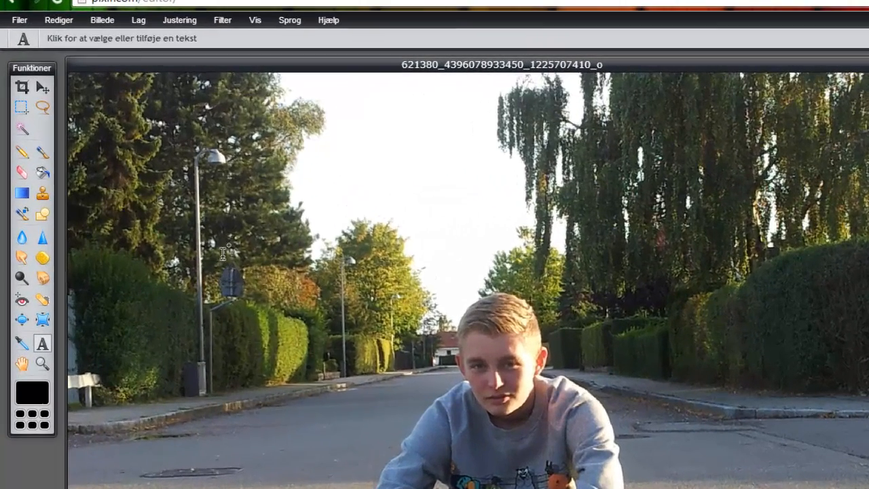
pyautogui.click(141, 191)
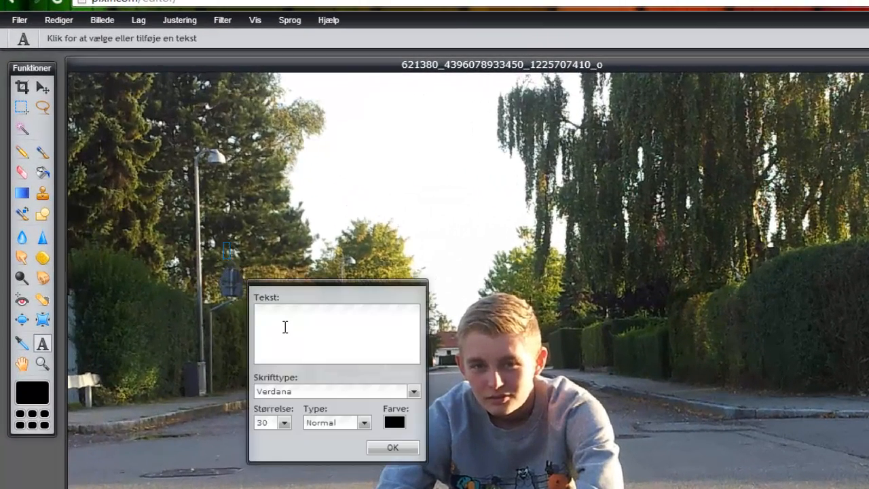
pyautogui.write('Hej og velk')
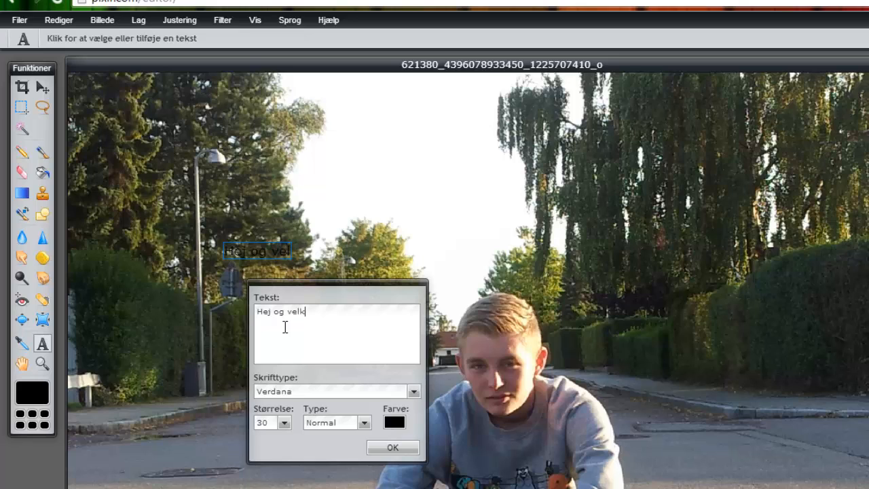
pyautogui.write('ommen til min ')
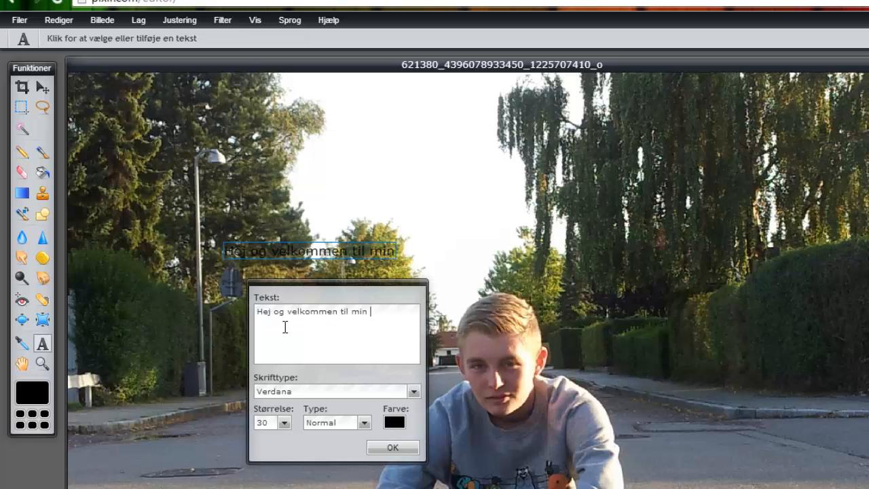
pyautogui.write('guide')
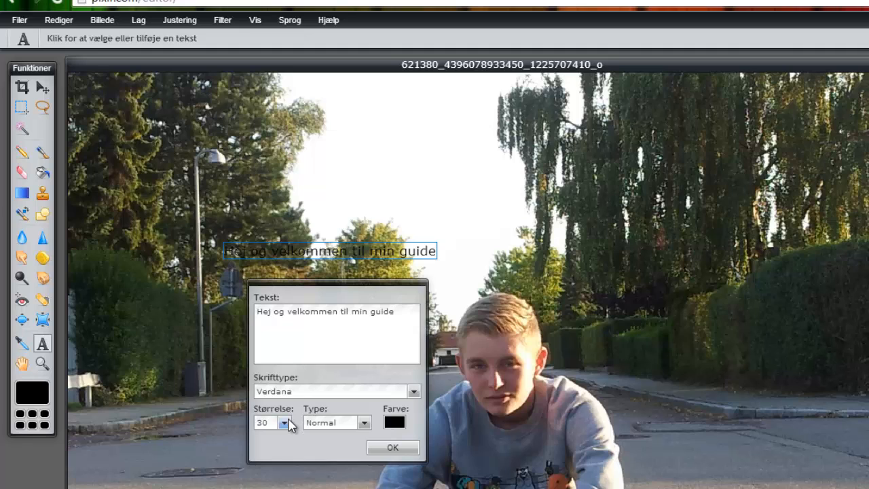
pyautogui.click(291, 424)
pyautogui.moveTo(231, 436); pyautogui.dragTo(253, 440)
# - Make the caption bold (Fed) and vivid pink
pyautogui.click(335, 427)
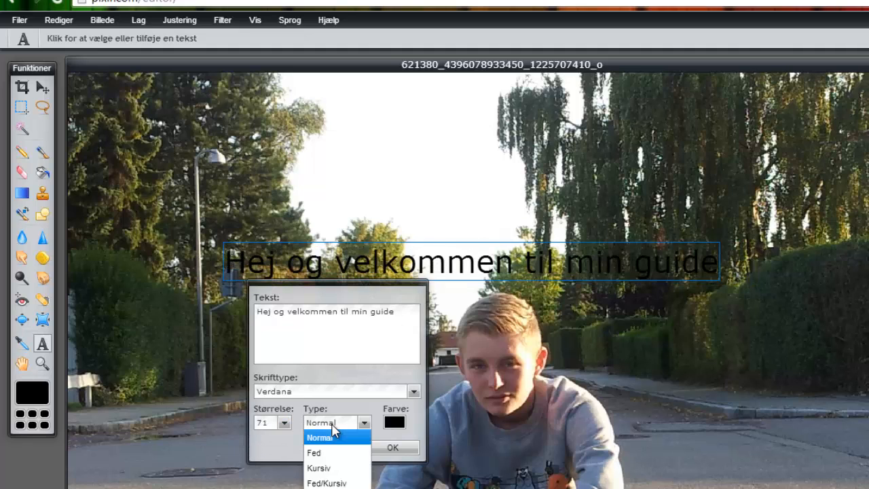
pyautogui.click(334, 453)
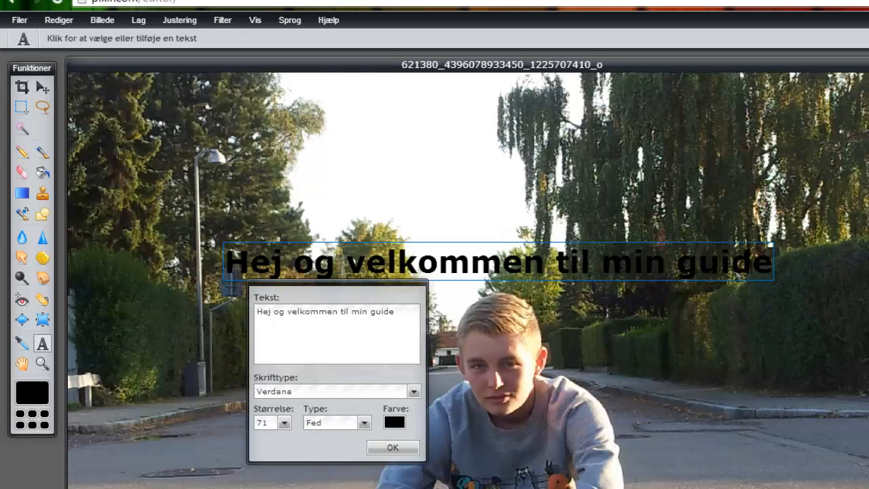
pyautogui.click(394, 421)
pyautogui.moveTo(636, 282); pyautogui.dragTo(592, 307)
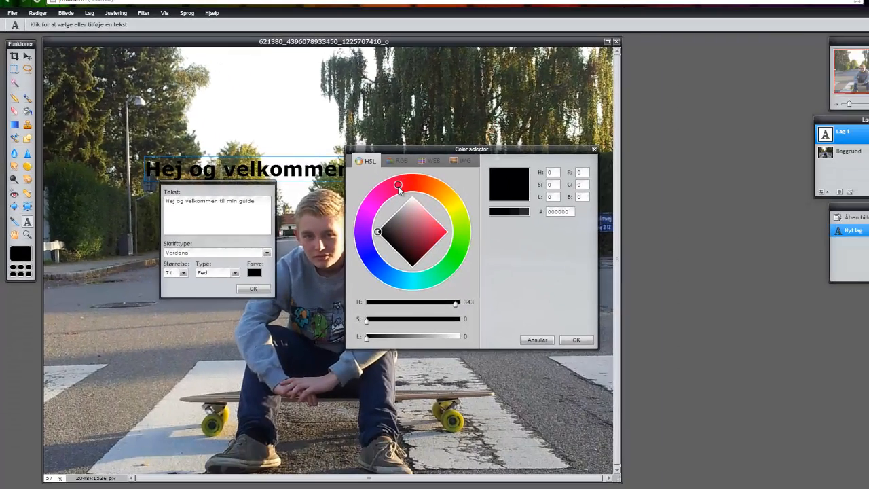
pyautogui.moveTo(383, 202); pyautogui.dragTo(382, 202)
pyautogui.click(439, 237)
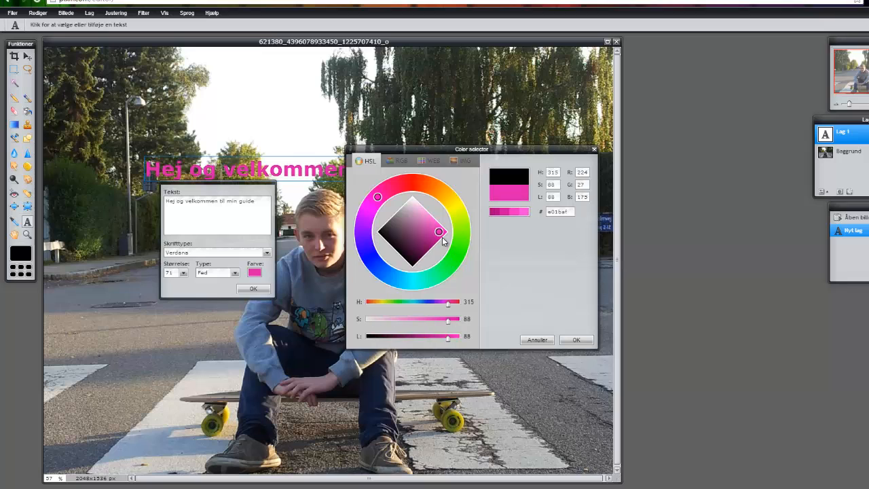
pyautogui.click(569, 344)
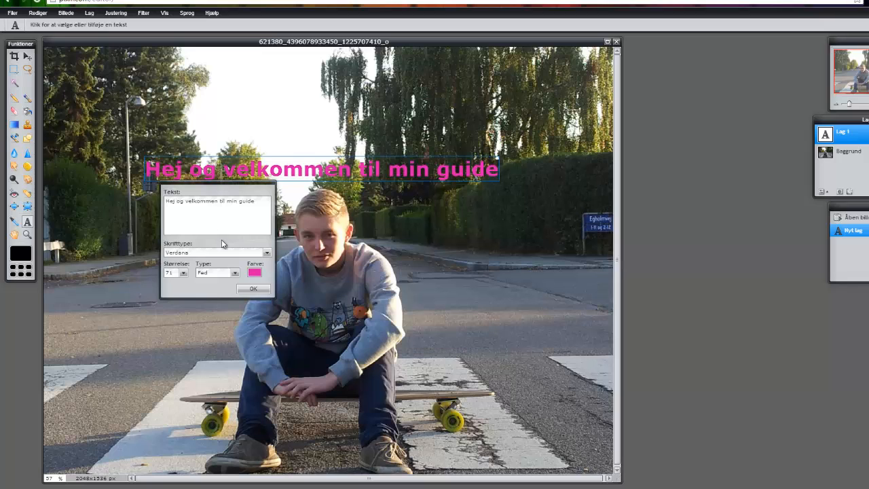
# - Set the caption font to Aparajita and confirm the text
pyautogui.click(204, 252)
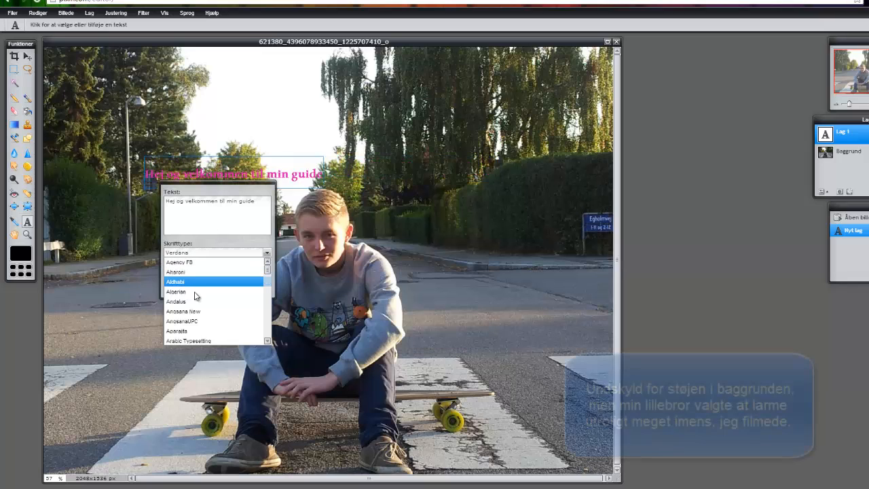
pyautogui.click(199, 331)
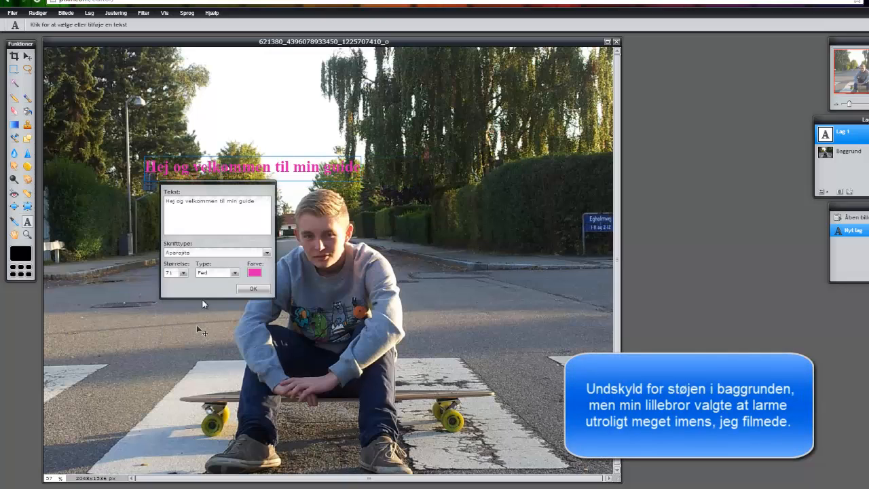
pyautogui.click(247, 287)
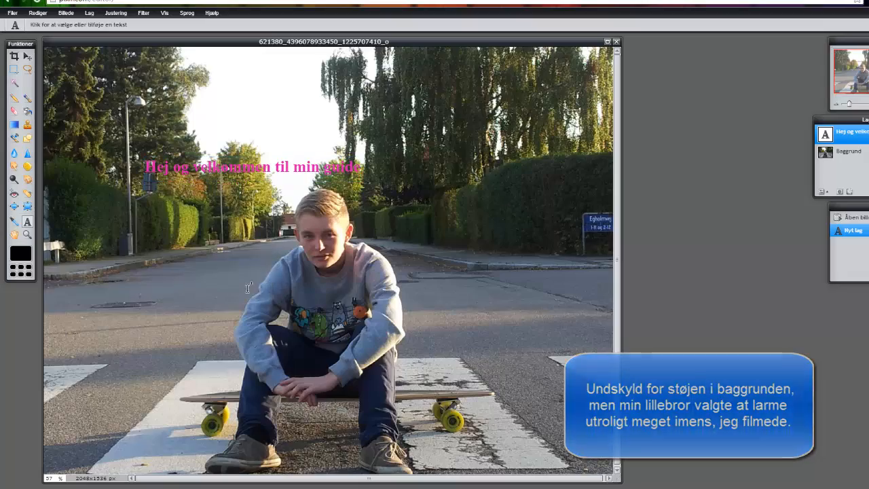
pyautogui.click(13, 152)
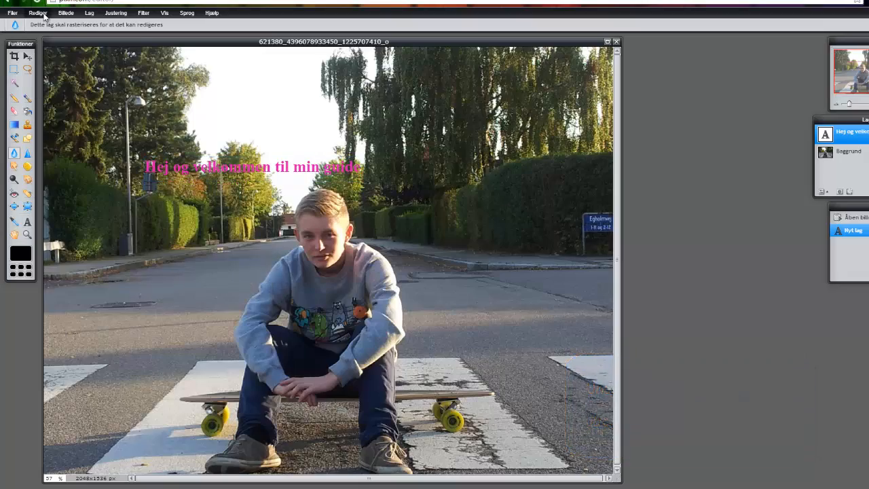
pyautogui.click(38, 14)
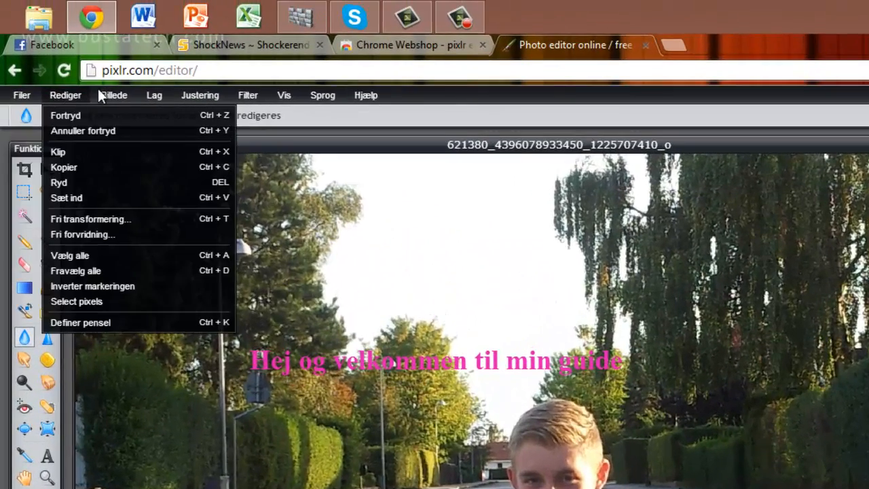
pyautogui.moveTo(217, 33)
pyautogui.moveTo(78, 95)
pyautogui.moveTo(253, 95)
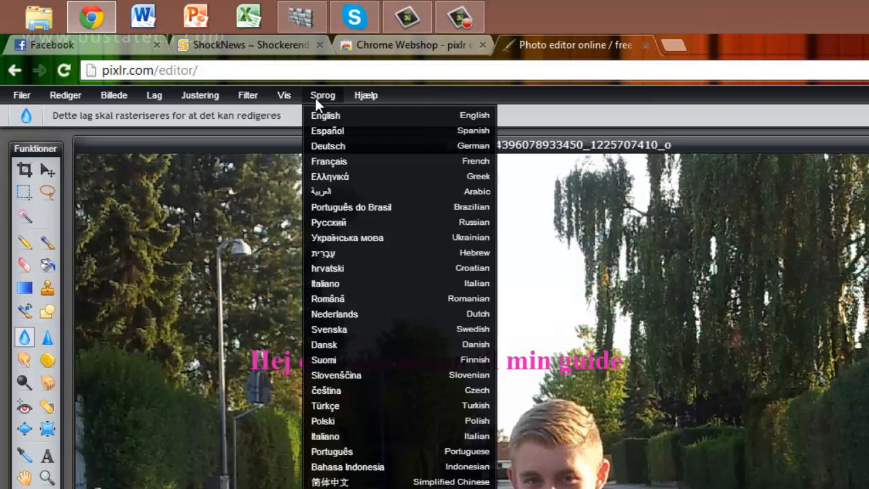
pyautogui.moveTo(367, 101)
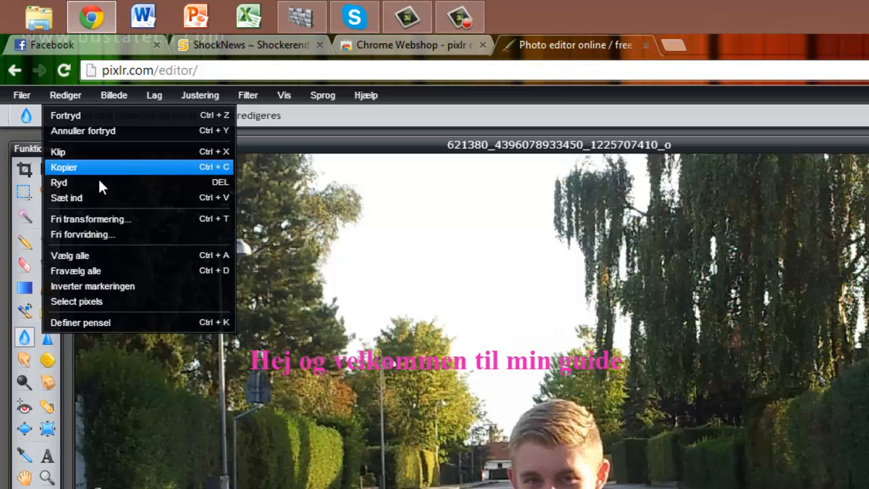
pyautogui.click(109, 95)
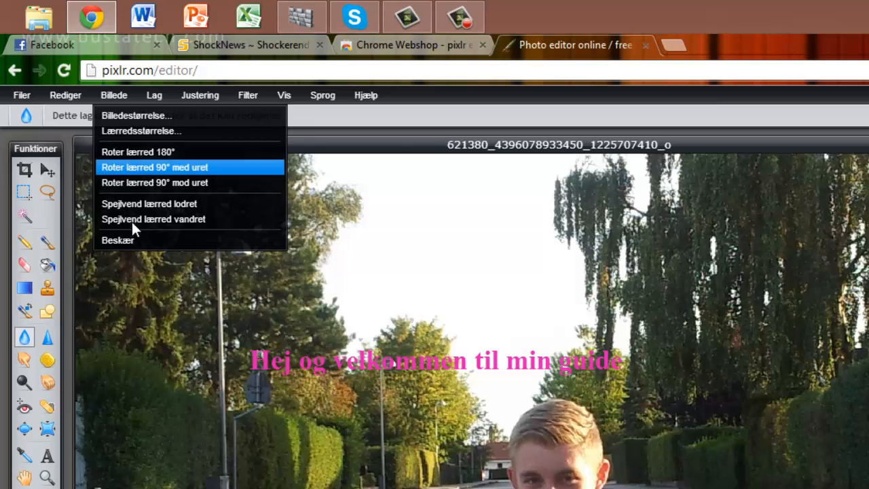
pyautogui.moveTo(149, 97)
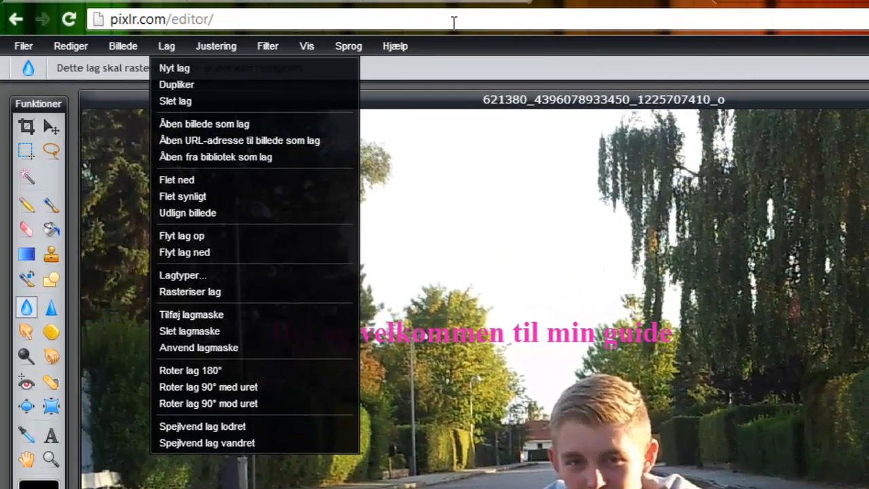
pyautogui.moveTo(207, 47)
pyautogui.moveTo(164, 39)
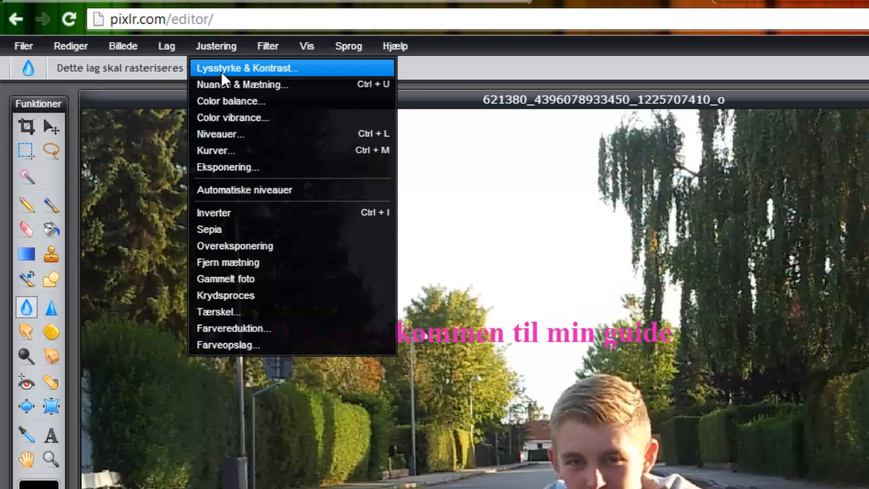
pyautogui.click(221, 70)
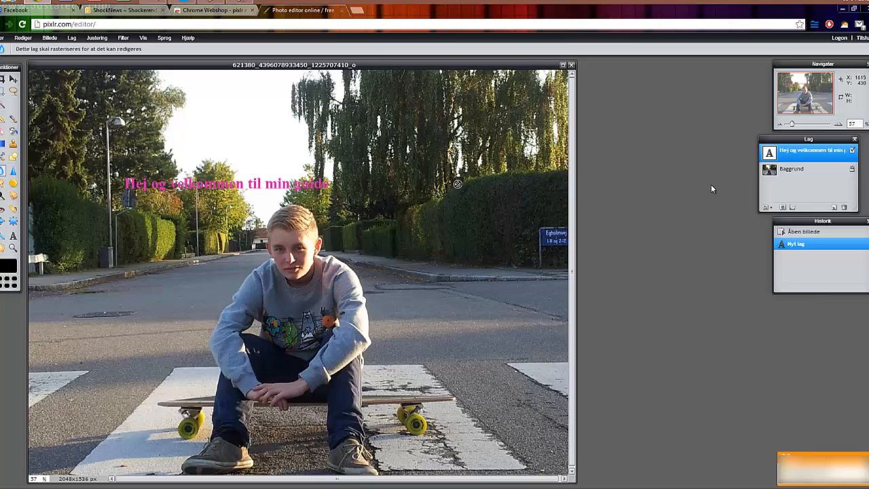
# - On the Baggrund layer, set Lysstyrke to -10 and Kontrast to -22
pyautogui.click(794, 169)
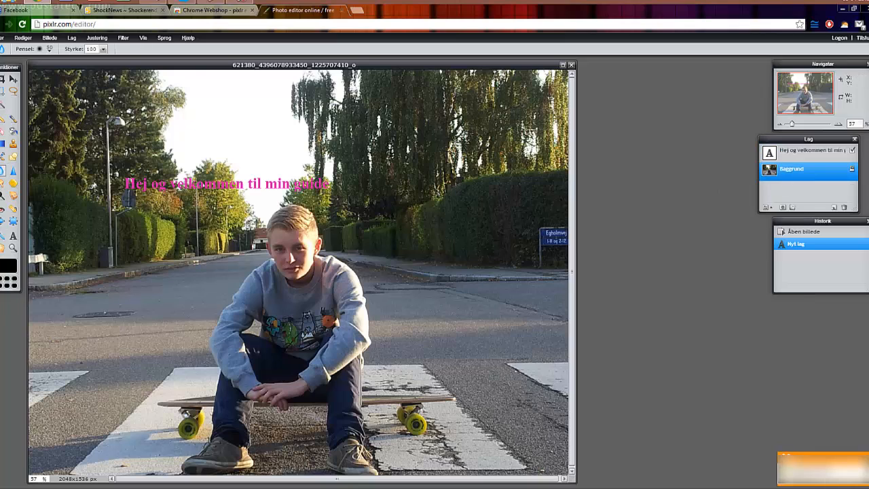
pyautogui.click(104, 39)
pyautogui.click(108, 49)
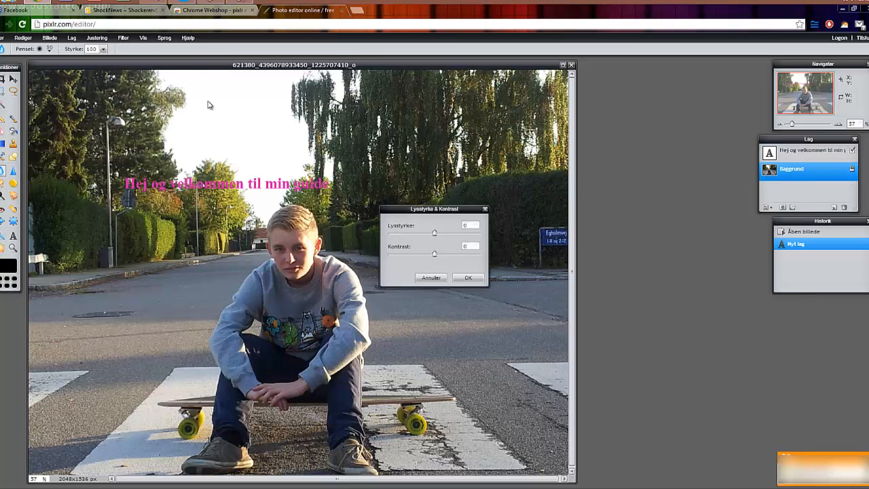
pyautogui.moveTo(435, 235); pyautogui.dragTo(444, 253)
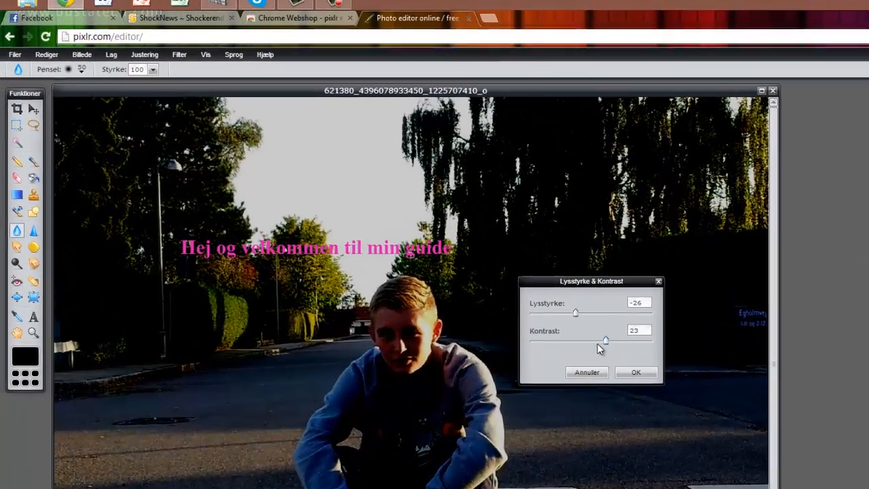
pyautogui.moveTo(597, 344); pyautogui.dragTo(579, 345)
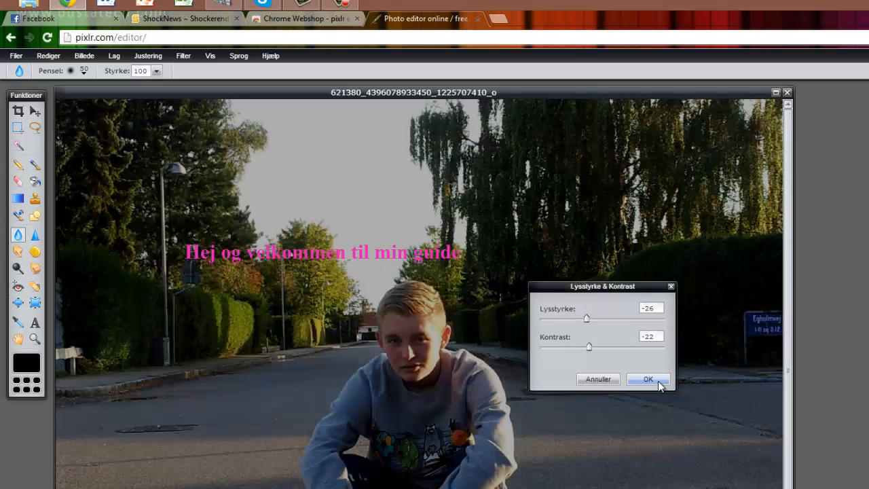
pyautogui.click(657, 381)
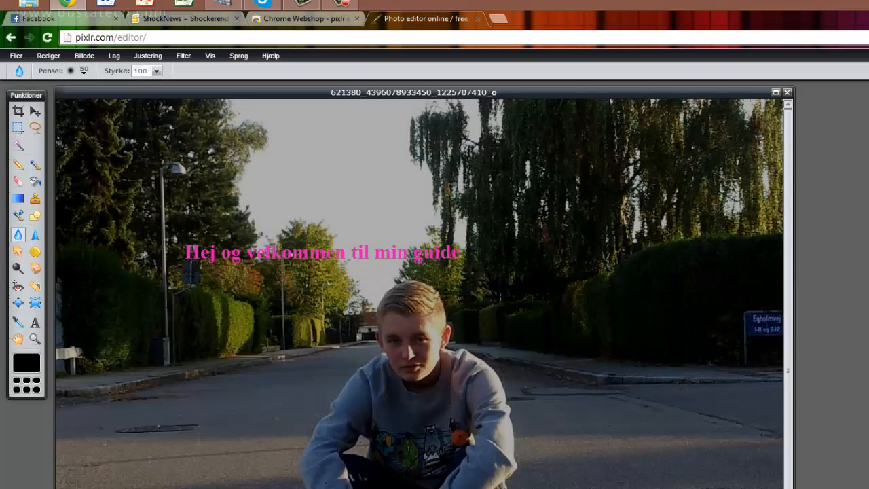
pyautogui.click(161, 57)
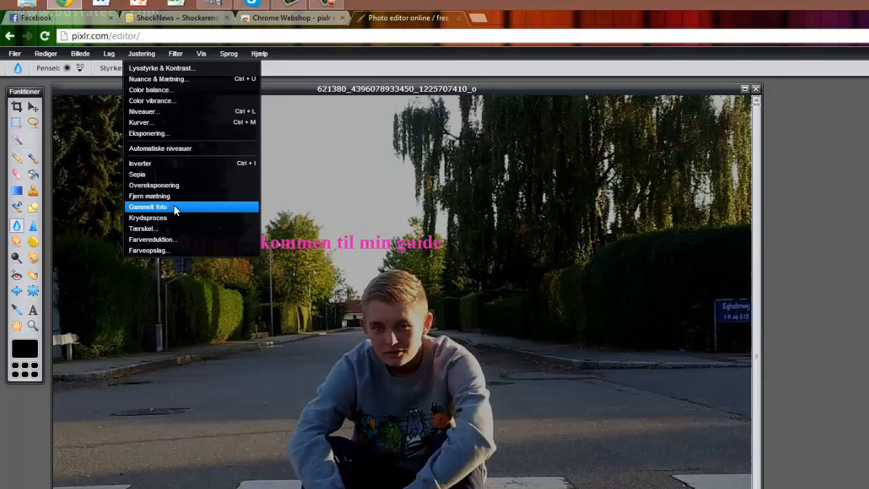
# - Apply the Gammelt foto (old photo) adjustment and the Slør blur filter to the photo
pyautogui.click(181, 213)
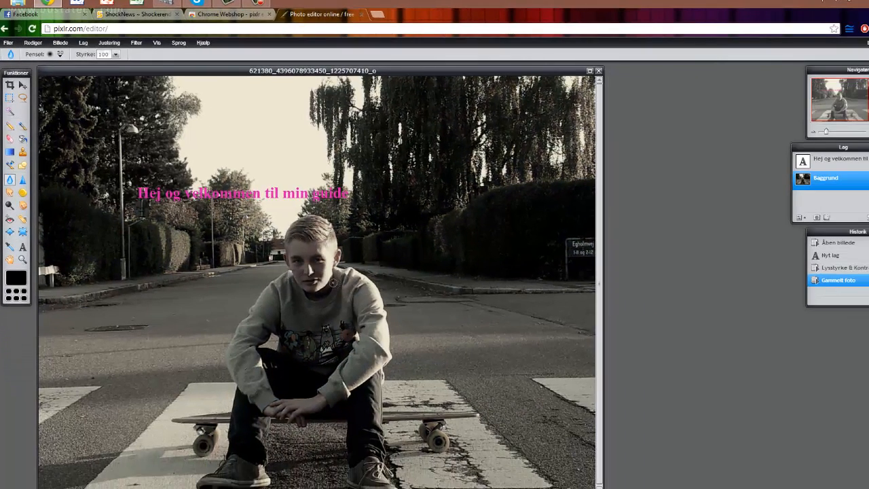
pyautogui.click(135, 43)
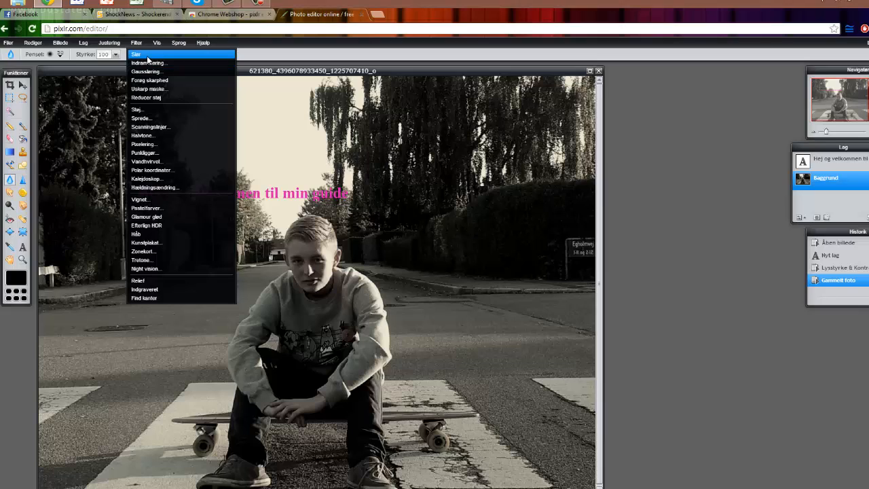
pyautogui.click(148, 56)
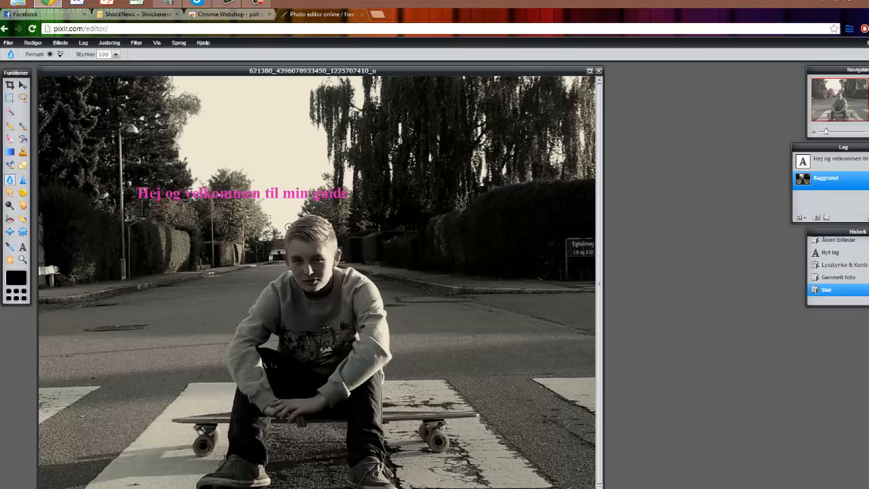
# - Dab the Blur tool four times over the boy's face
pyautogui.click(311, 263)
pyautogui.click(311, 263)
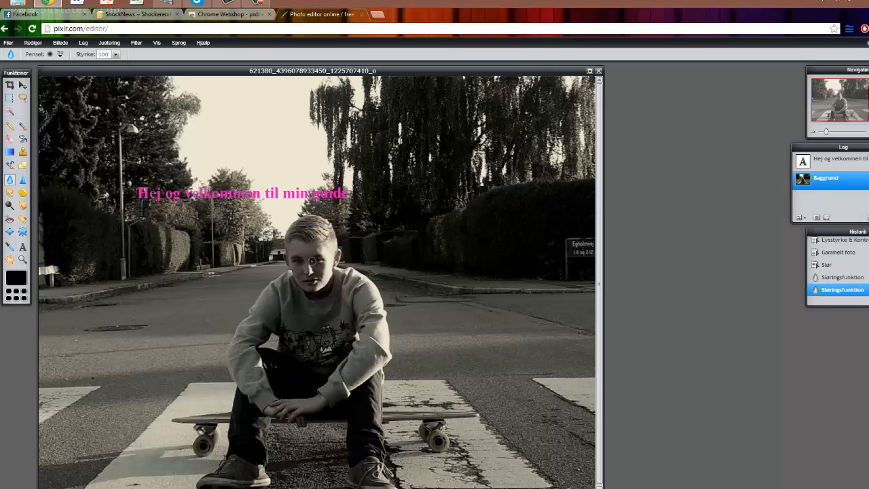
pyautogui.click(310, 265)
pyautogui.click(310, 272)
pyautogui.click(310, 273)
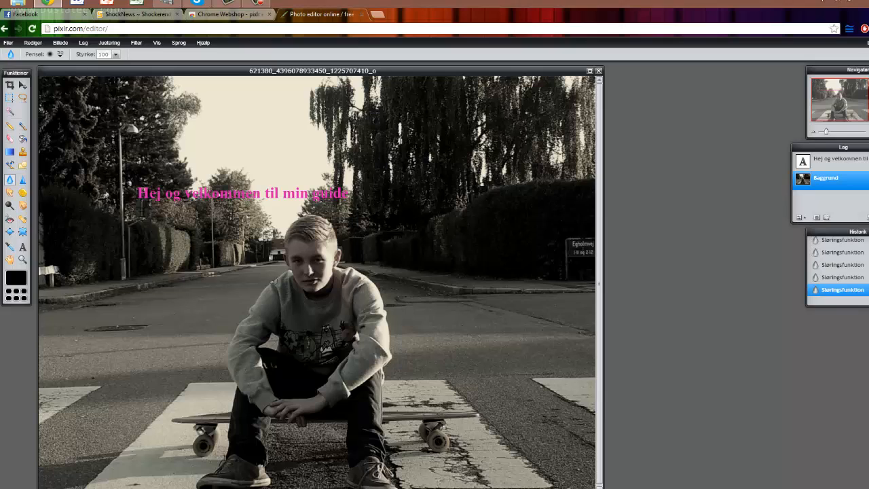
# - Apply a monochromatic Støj noise filter with Mængde set to 41
pyautogui.click(141, 44)
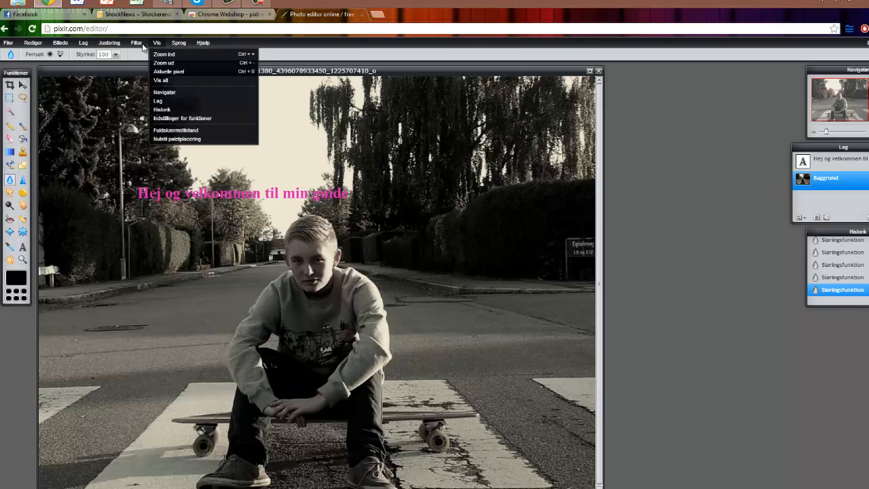
pyautogui.click(152, 113)
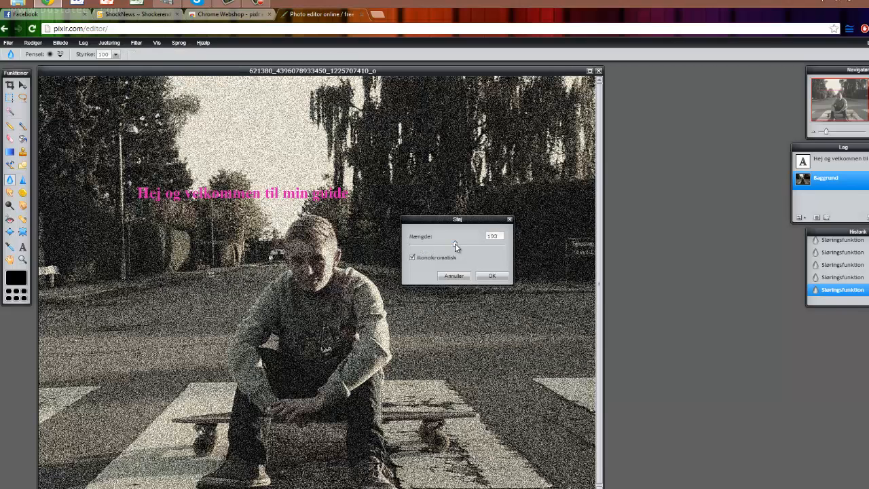
pyautogui.moveTo(455, 243); pyautogui.dragTo(421, 247)
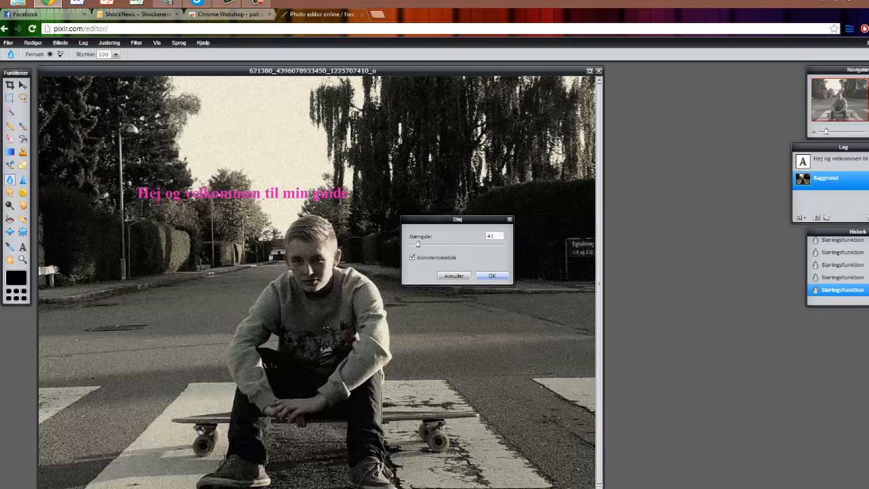
pyautogui.click(501, 277)
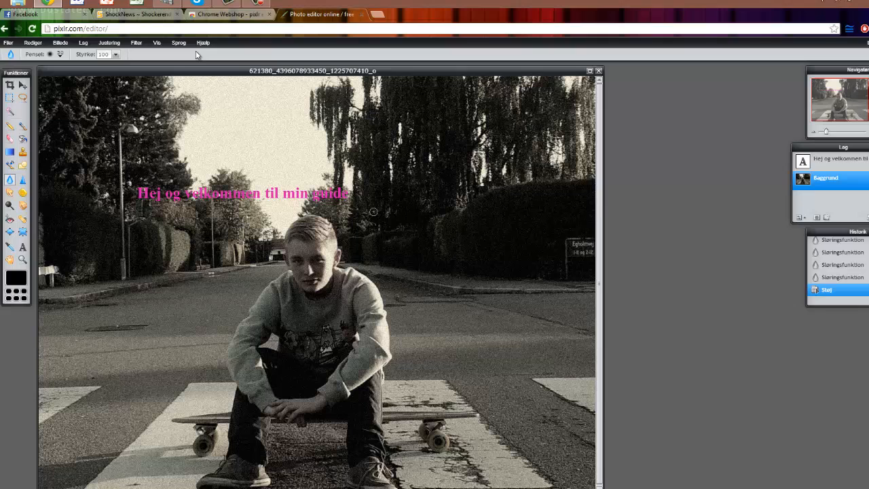
pyautogui.click(157, 43)
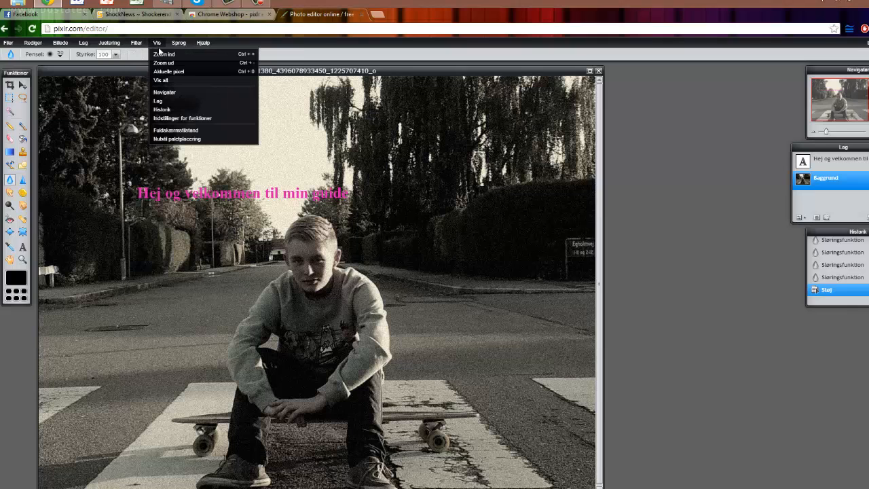
# - Switch the view to actual pixels and drag another blur stroke over the boy's face
pyautogui.click(163, 53)
pyautogui.click(161, 45)
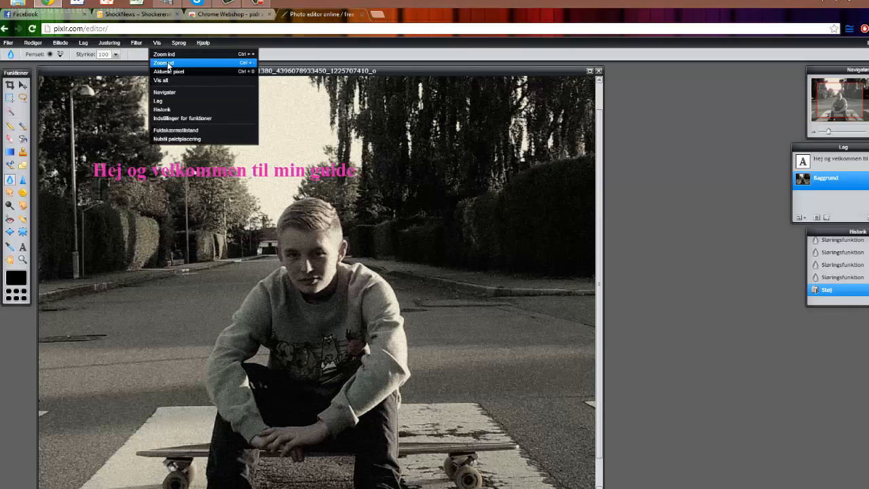
pyautogui.click(164, 62)
pyautogui.click(157, 43)
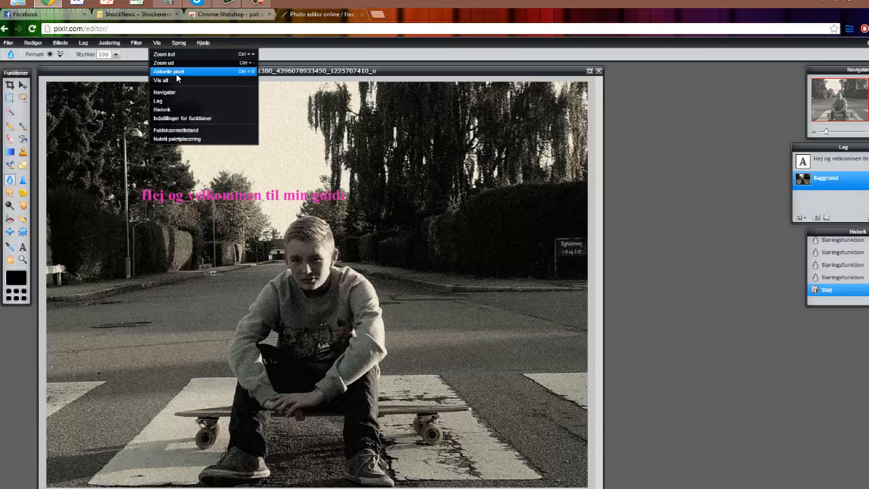
pyautogui.click(176, 73)
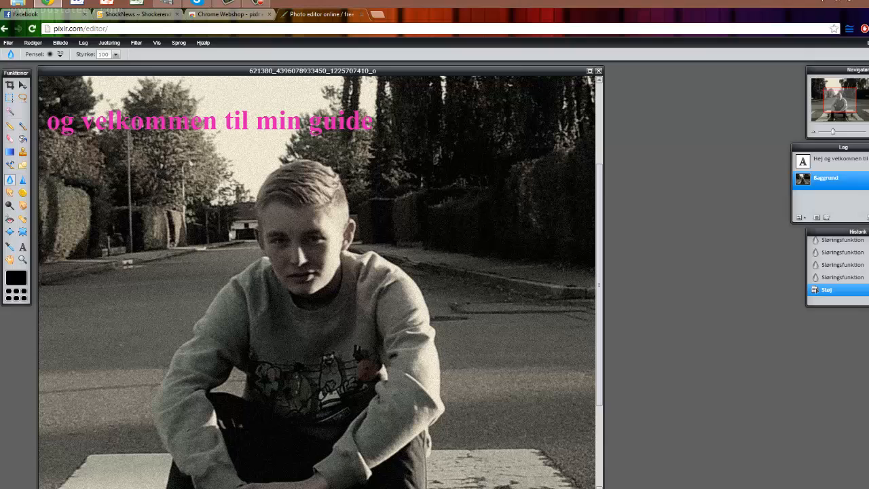
pyautogui.moveTo(309, 252); pyautogui.dragTo(303, 268)
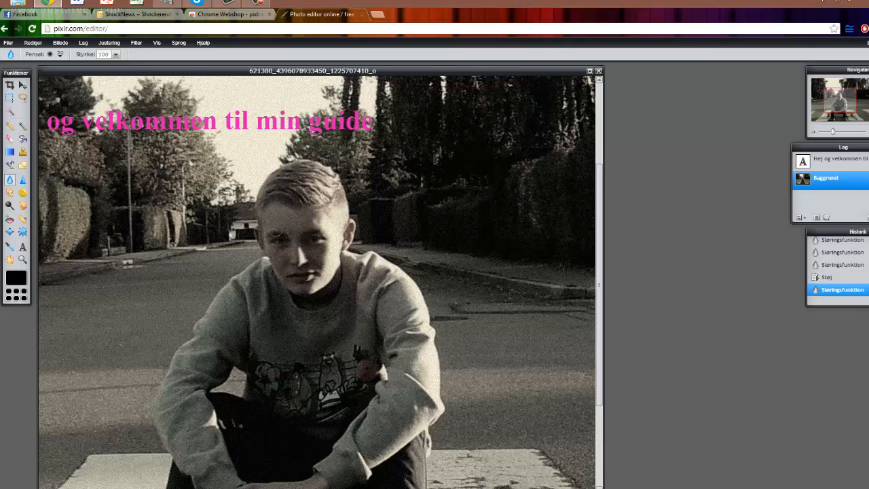
# - Hide the Navigator panel from the Vis menu
pyautogui.click(159, 44)
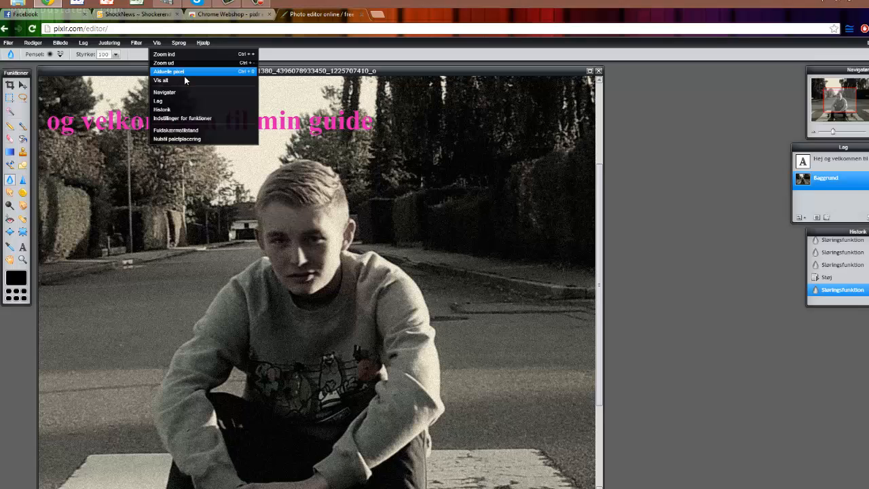
pyautogui.click(190, 91)
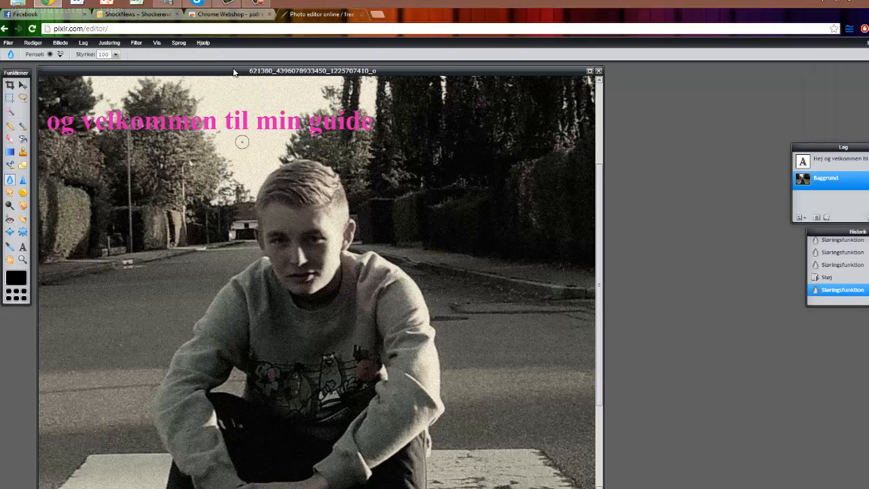
pyautogui.click(180, 43)
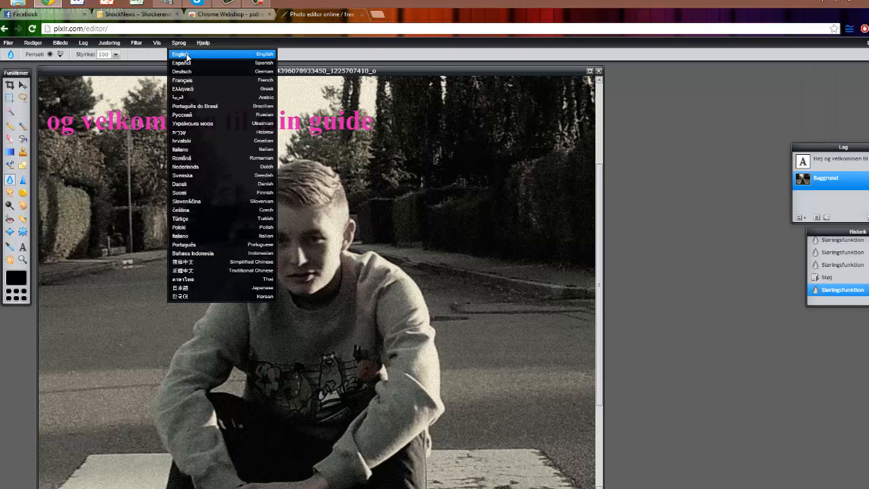
# - Create the empty layer Lag 2 with the New Layer button in the Layers panel
pyautogui.moveTo(206, 44)
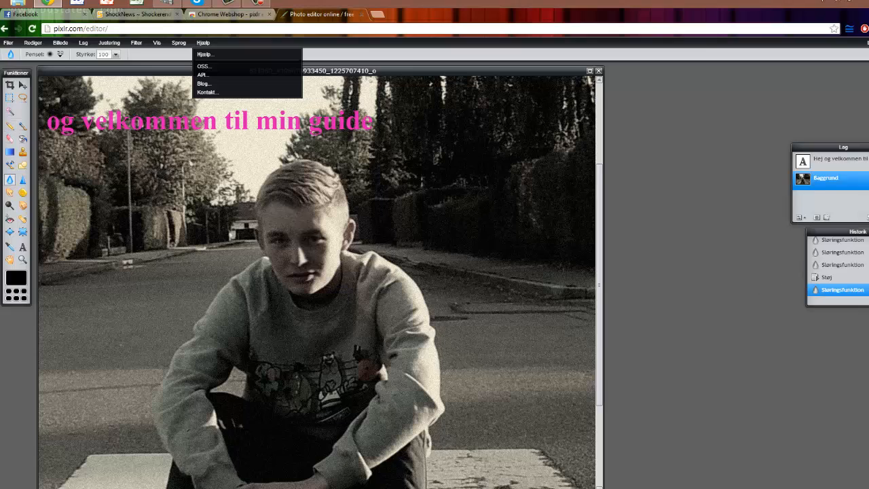
pyautogui.click(800, 218)
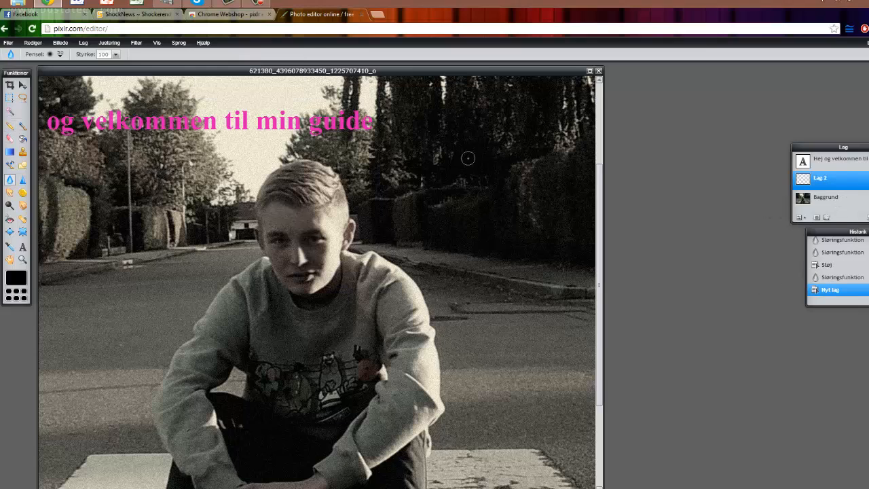
# - Select the Brush tool with a bright blue foreground colour
pyautogui.click(23, 127)
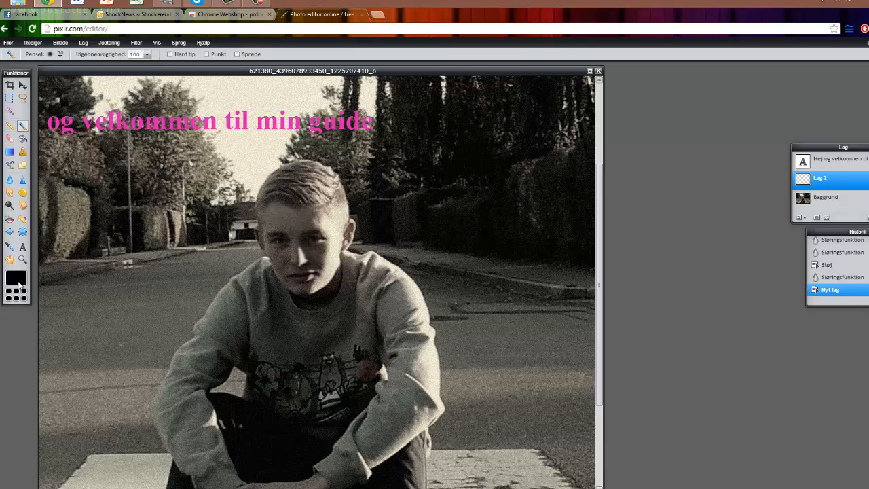
pyautogui.click(19, 282)
pyautogui.click(369, 270)
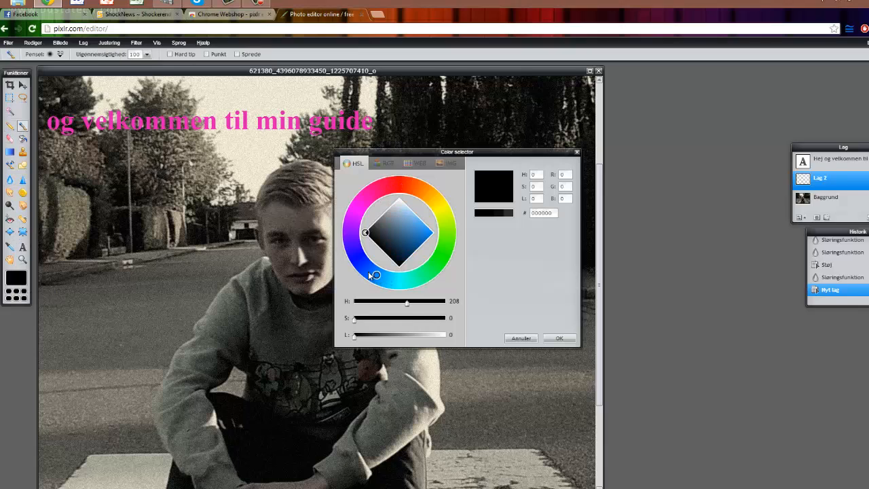
pyautogui.click(427, 241)
pyautogui.click(559, 338)
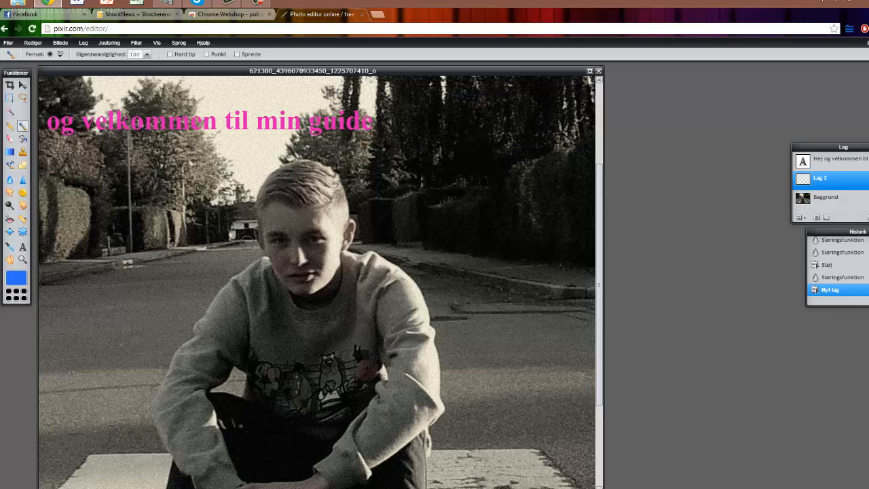
# - Paint a blue smiley over the left hedge: an oval, two eyes and a smile
pyautogui.moveTo(130, 190)
pyautogui.mouseDown()
pyautogui.moveTo(103, 199)
pyautogui.moveTo(112, 275)
pyautogui.moveTo(202, 237)
pyautogui.moveTo(175, 195)
pyautogui.moveTo(122, 192)
pyautogui.mouseUp()
pyautogui.click(119, 222)
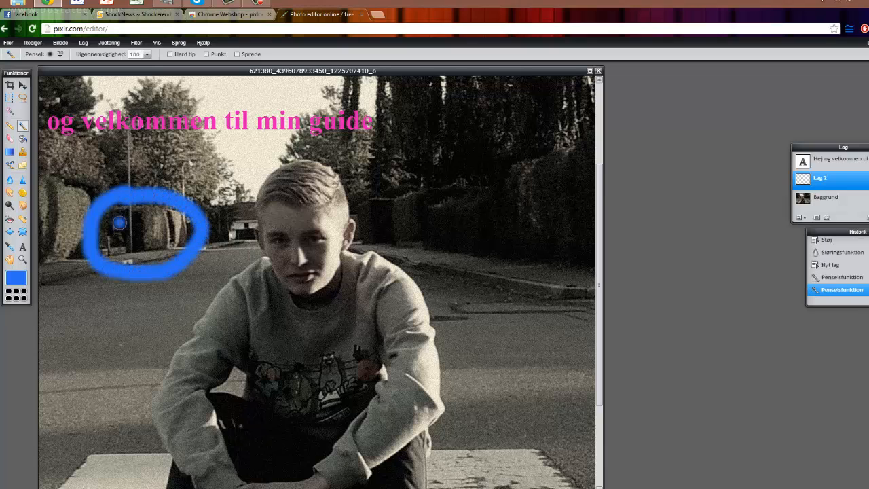
pyautogui.click(175, 224)
pyautogui.moveTo(115, 236)
pyautogui.mouseDown()
pyautogui.moveTo(131, 258)
pyautogui.moveTo(157, 253)
pyautogui.moveTo(167, 238)
pyautogui.mouseUp()
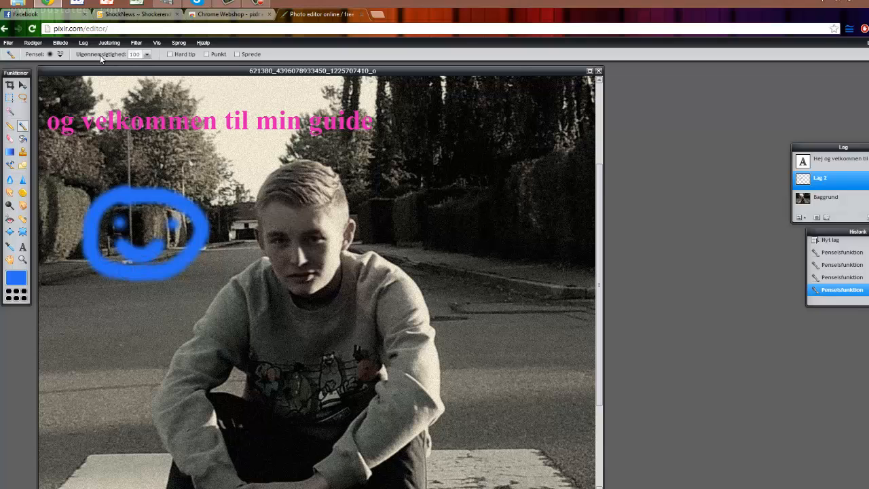
pyautogui.click(7, 43)
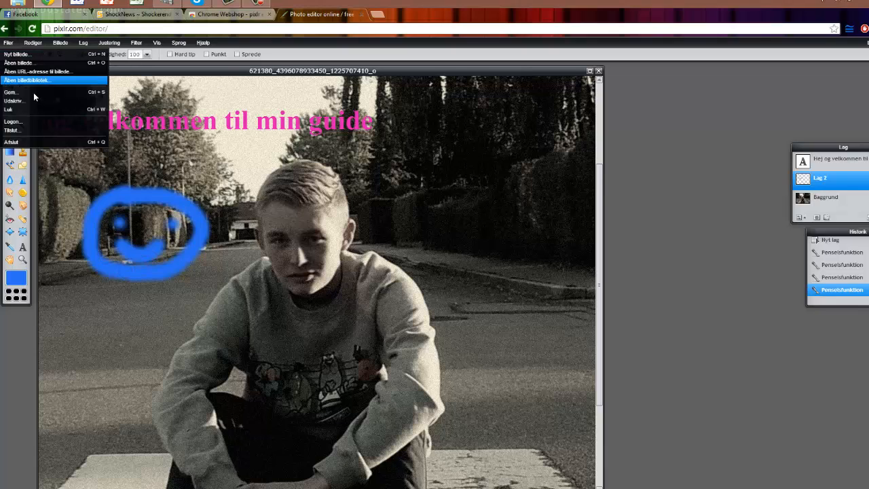
# - Name the image Billede1 and set JPEG format at quality 100 in the save options
pyautogui.click(33, 98)
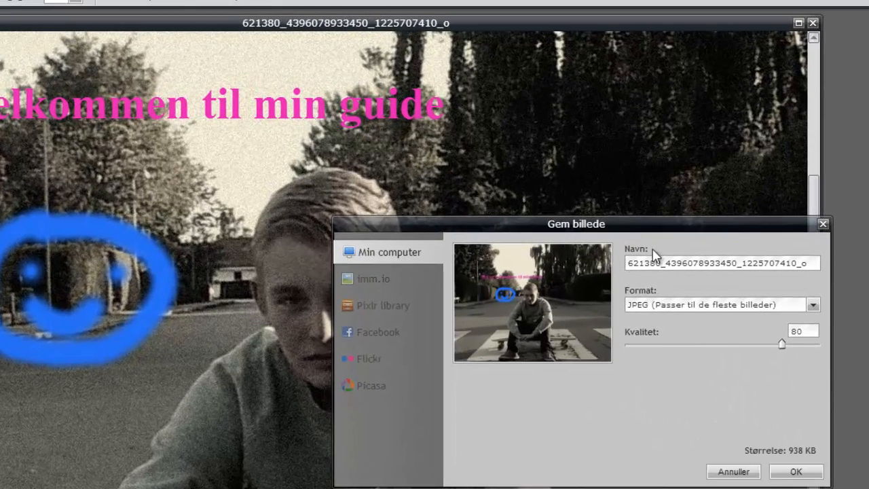
pyautogui.doubleClick(691, 264)
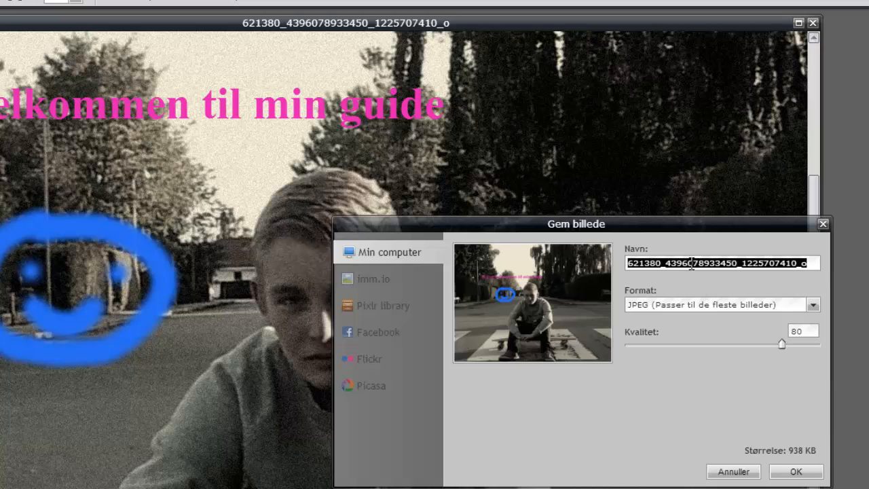
pyautogui.write('Billede')
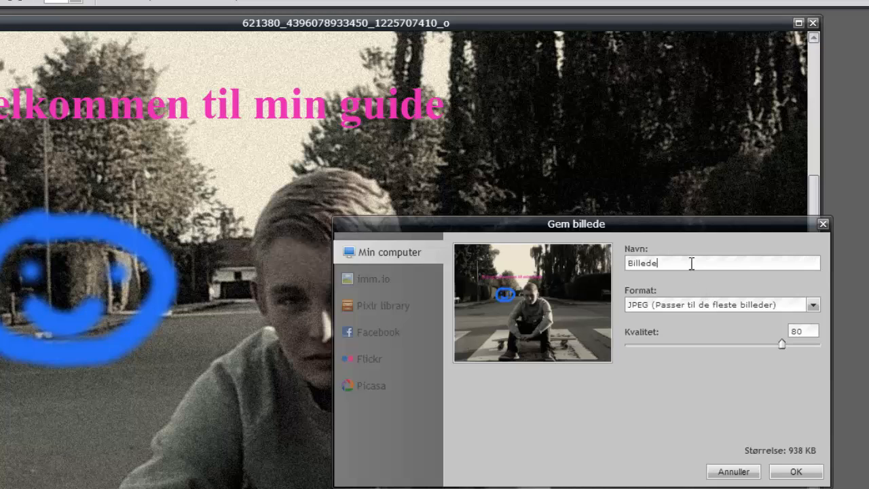
pyautogui.write('1')
pyautogui.click(706, 307)
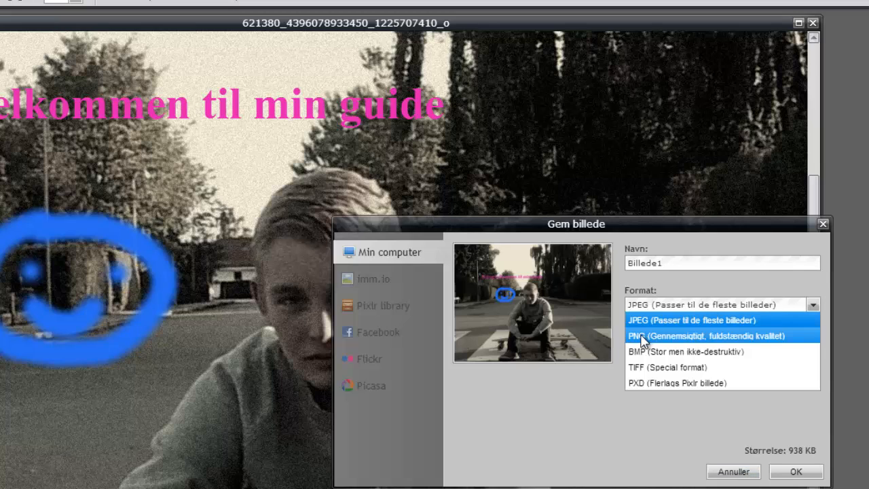
pyautogui.click(662, 432)
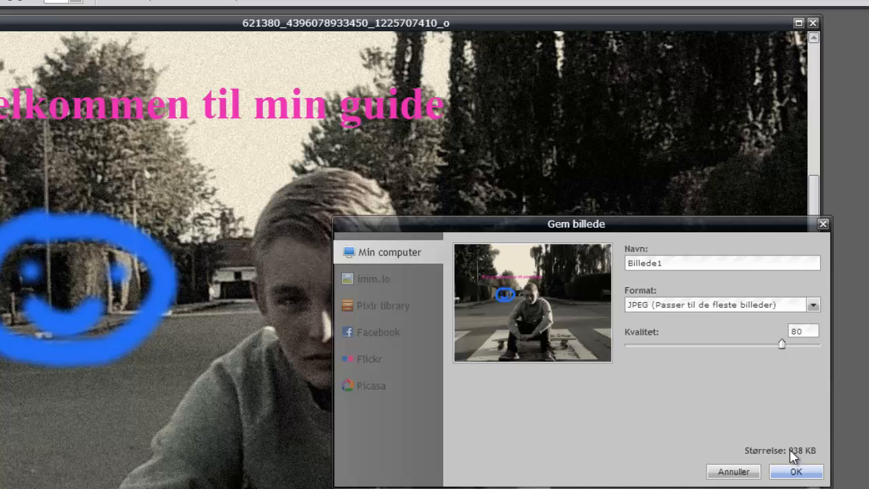
pyautogui.moveTo(783, 344); pyautogui.dragTo(821, 345)
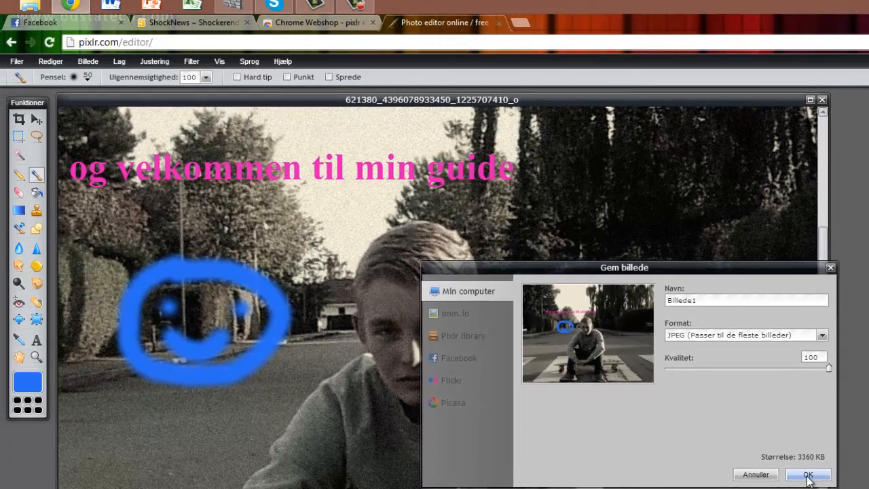
pyautogui.click(797, 475)
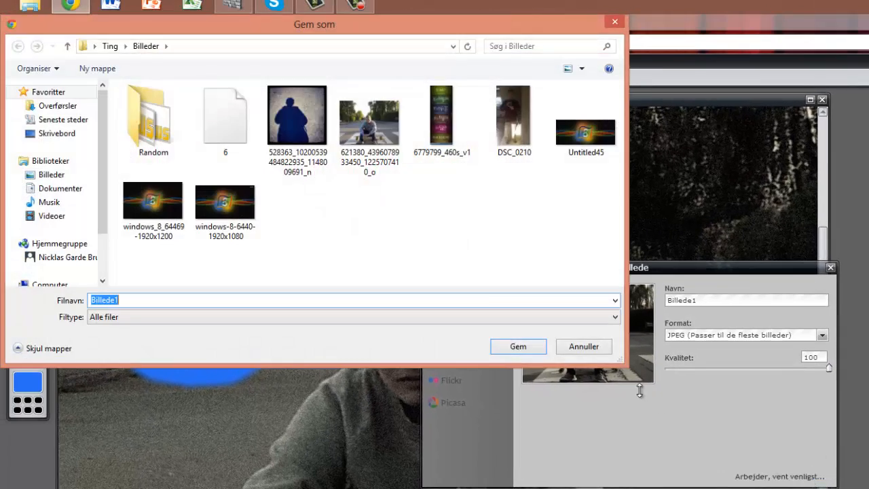
# - Confirm saving Billede1 into the Billeder folder
pyautogui.click(532, 346)
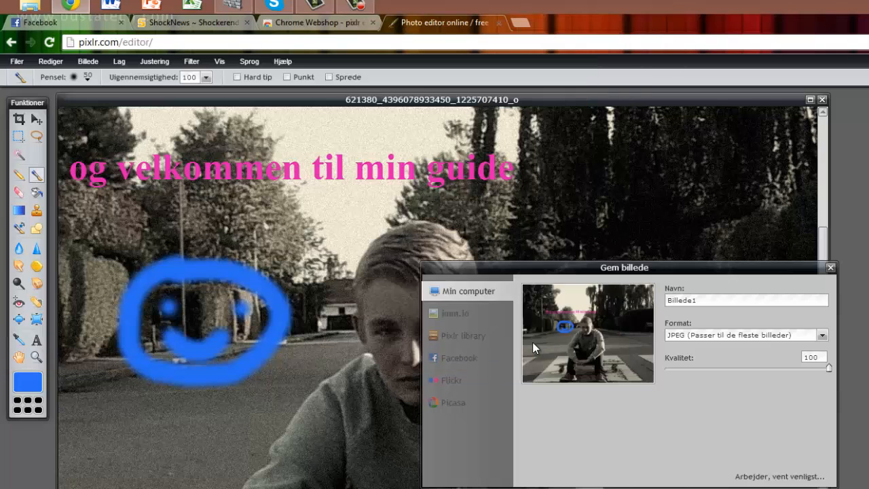